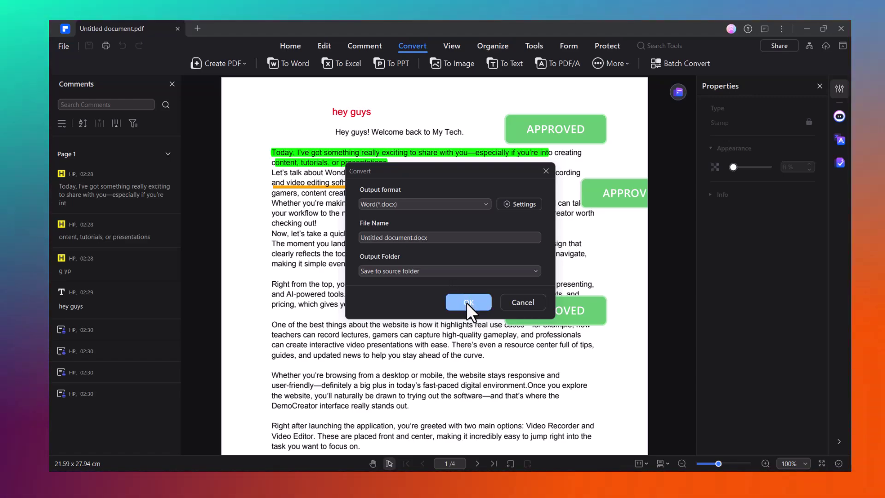
- Start converting the annotated PDF to a Word (*.docx) document
{"action": "left_click", "coordinate": [466, 303]}
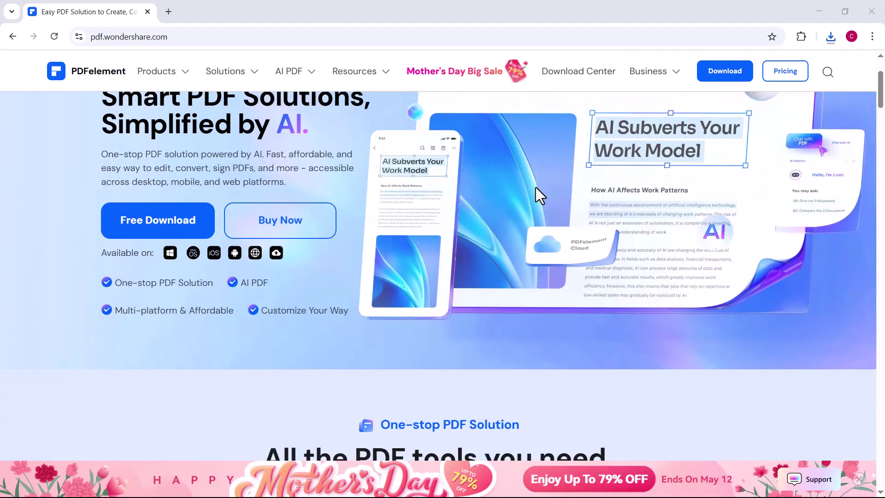
{"action": "scroll", "coordinate": [536, 187], "scroll_direction": "up", "scroll_amount": 2}
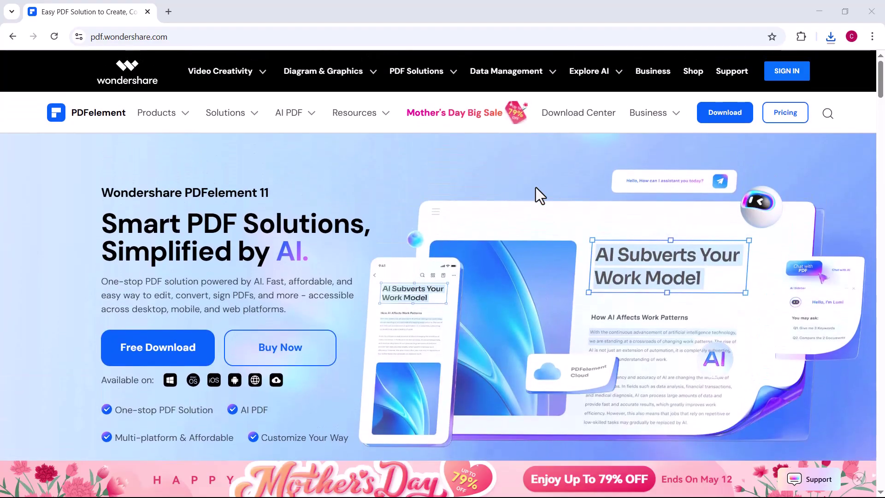
{"action": "scroll", "coordinate": [536, 188], "scroll_direction": "down", "scroll_amount": 1}
{"action": "scroll", "coordinate": [536, 187], "scroll_direction": "down", "scroll_amount": 1}
{"action": "scroll", "coordinate": [537, 188], "scroll_direction": "down", "scroll_amount": 1}
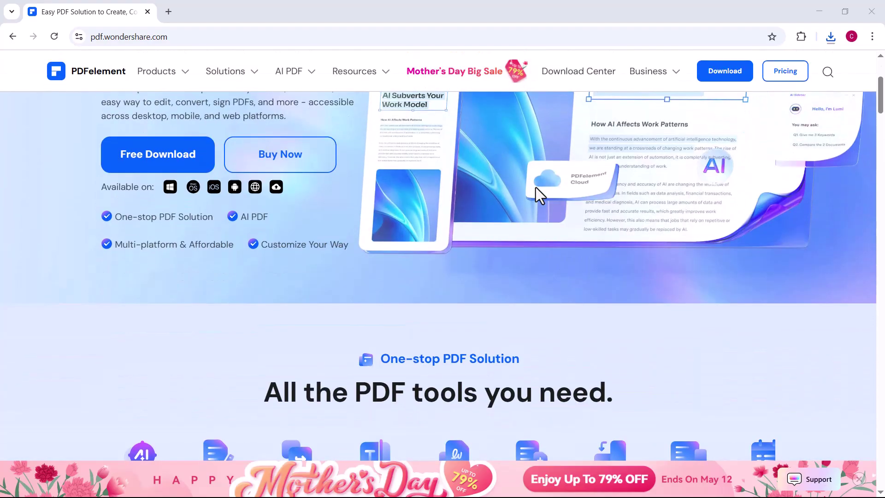
{"action": "scroll", "coordinate": [536, 187], "scroll_direction": "down", "scroll_amount": 1}
{"action": "scroll", "coordinate": [536, 187], "scroll_direction": "down", "scroll_amount": 1}
{"action": "scroll", "coordinate": [536, 187], "scroll_direction": "down", "scroll_amount": 1}
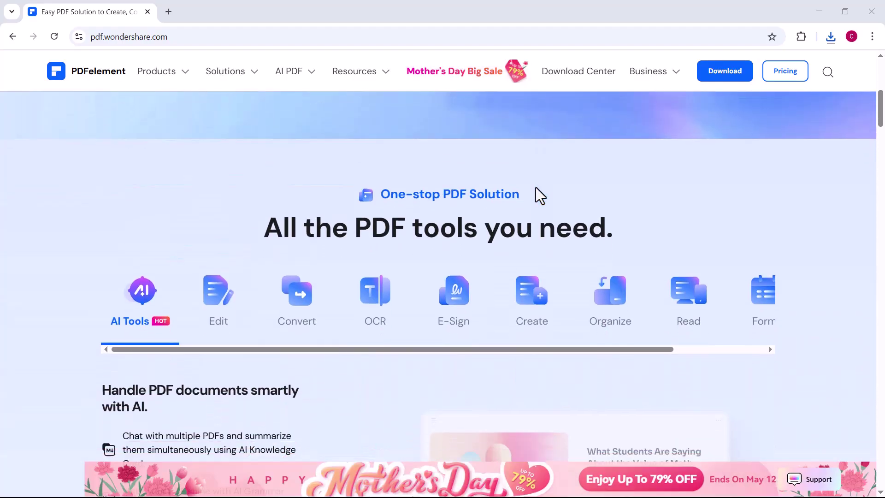
{"action": "scroll", "coordinate": [537, 187], "scroll_direction": "down", "scroll_amount": 1}
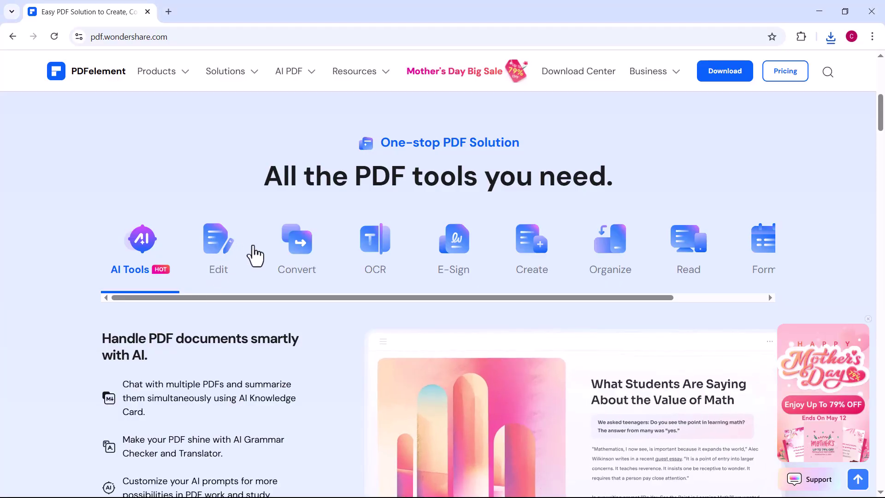
- Browse the Edit, Convert, OCR, E-Sign and Create tabs under 'All the PDF tools you need'
{"action": "left_click", "coordinate": [245, 253]}
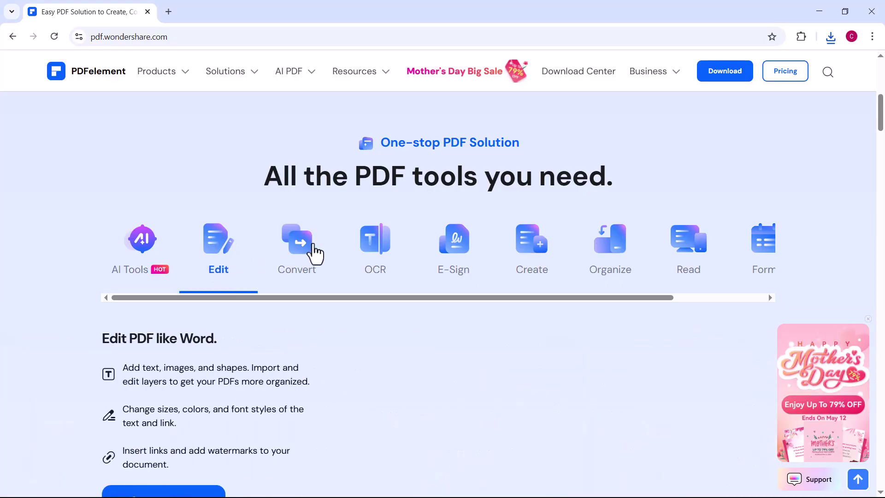
{"action": "left_click", "coordinate": [314, 253]}
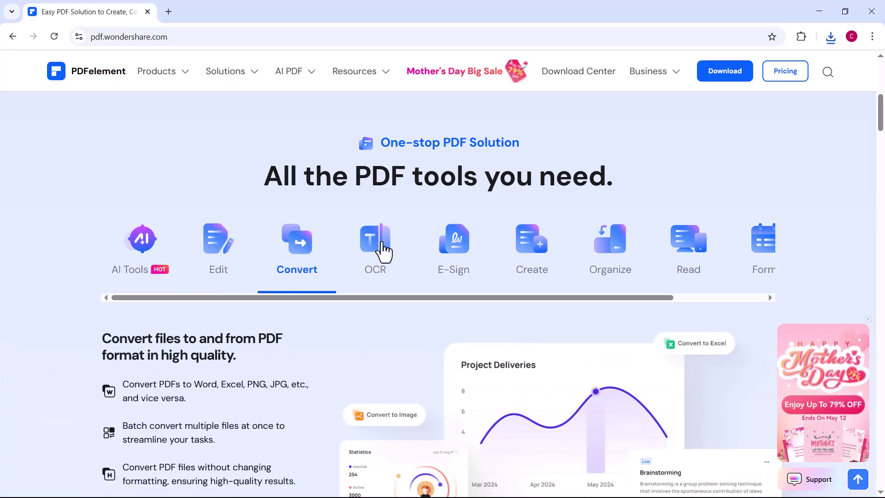
{"action": "left_click", "coordinate": [382, 250]}
{"action": "scroll", "coordinate": [435, 256], "scroll_direction": "down", "scroll_amount": 1}
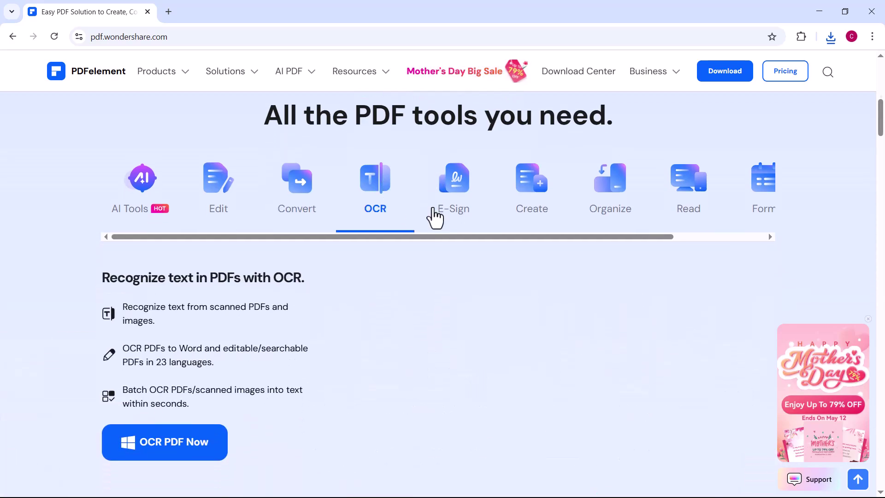
{"action": "left_click", "coordinate": [459, 182]}
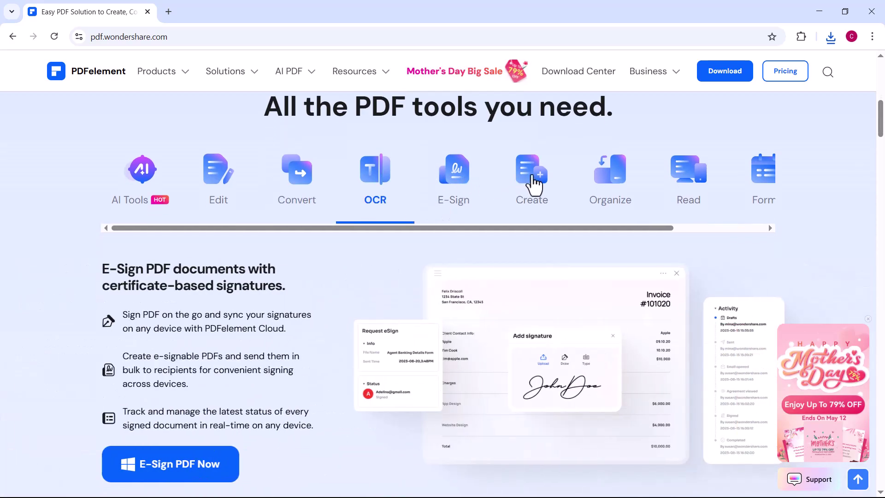
{"action": "left_click", "coordinate": [537, 180]}
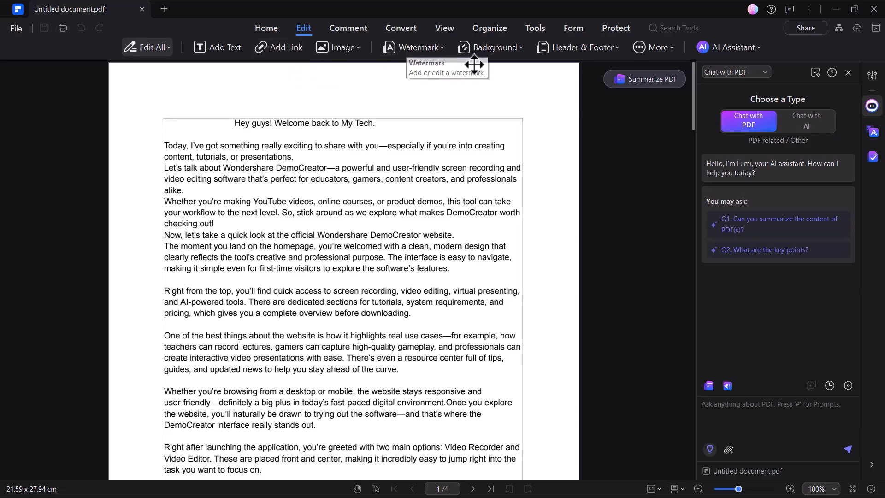
- Place a new text box in the upper half of page one for 'hey guys'
{"action": "left_click", "coordinate": [217, 52]}
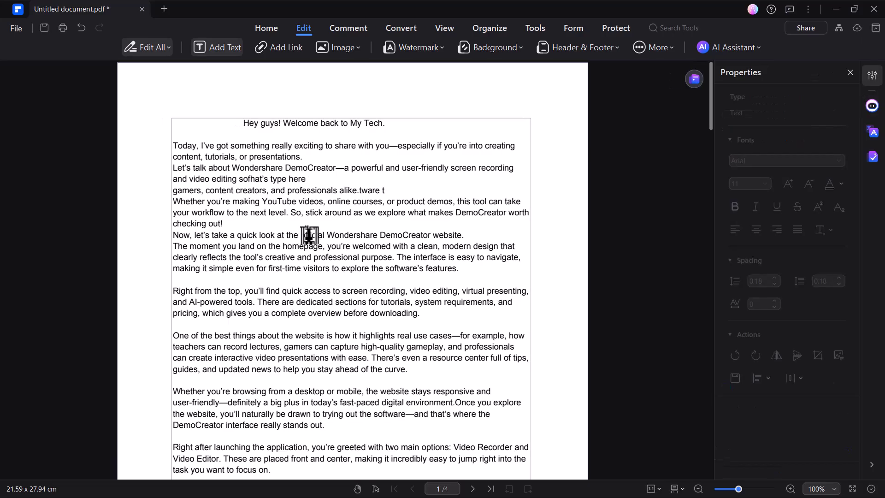
{"action": "left_click", "coordinate": [298, 226]}
{"action": "type", "text": "hey guys"}
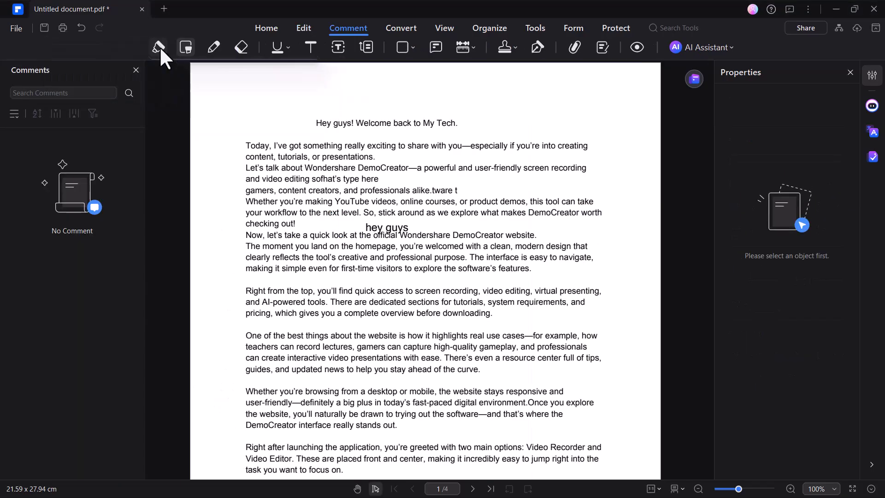
- Highlight the opening sentence across the first two lines in green
{"action": "left_click", "coordinate": [160, 46]}
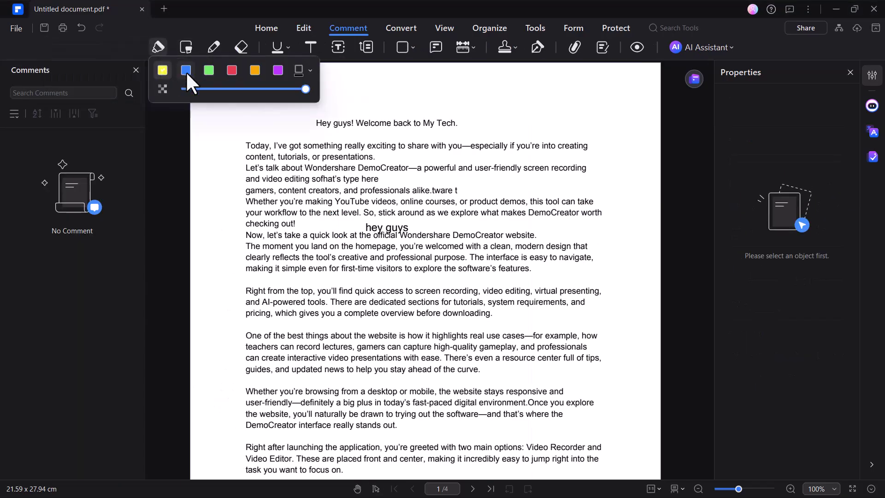
{"action": "left_click", "coordinate": [208, 69]}
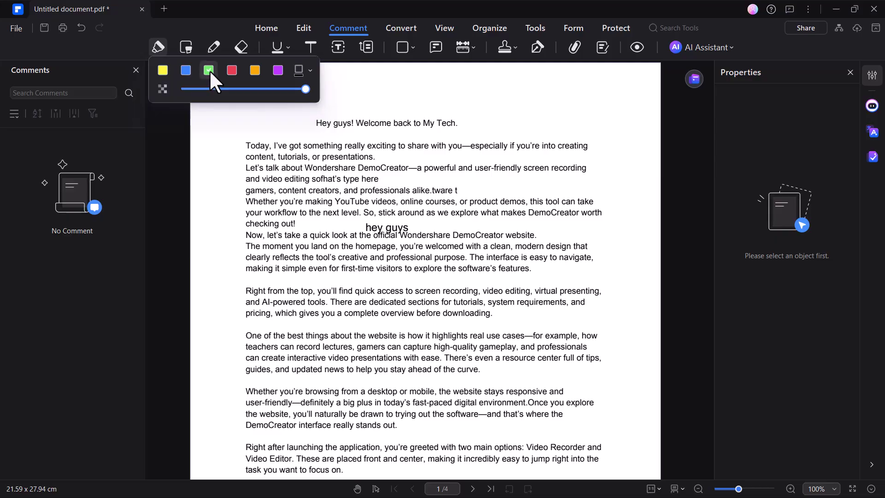
{"action": "left_click_drag", "start_coordinate": [244, 145], "coordinate": [551, 148]}
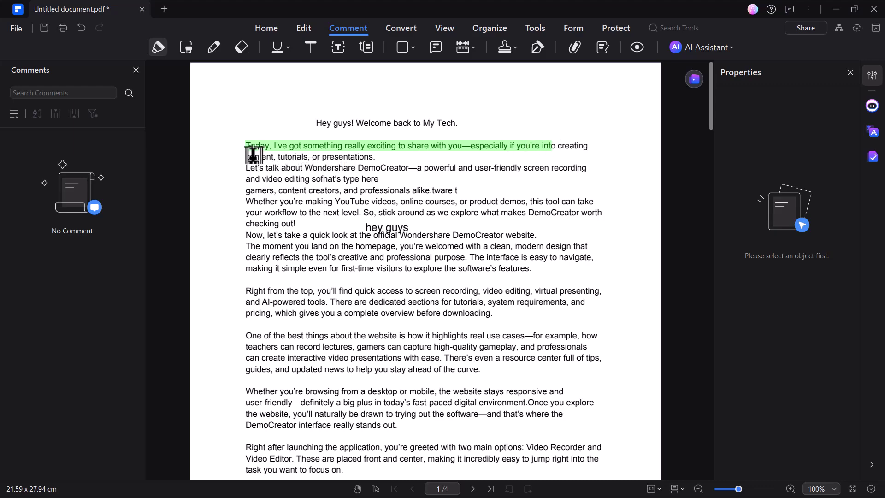
{"action": "left_click_drag", "start_coordinate": [251, 152], "coordinate": [374, 158]}
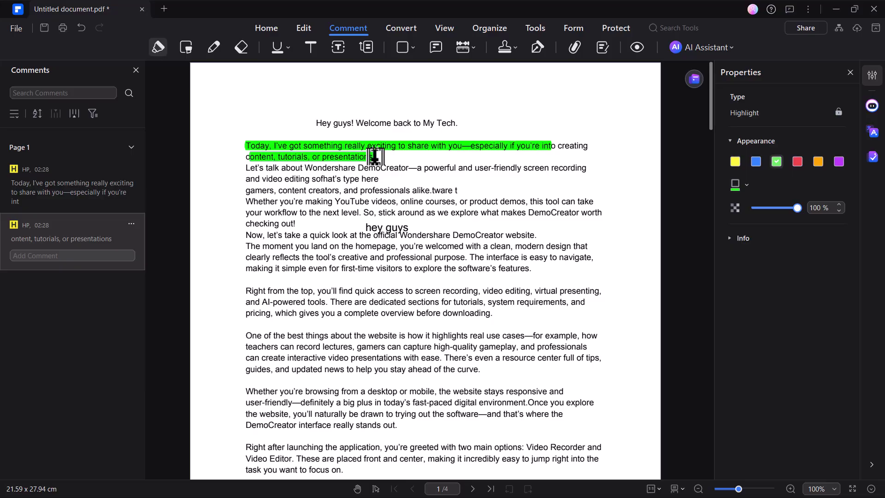
- Add an orange area highlight along the third line ending in 'type here'
{"action": "left_click", "coordinate": [186, 50]}
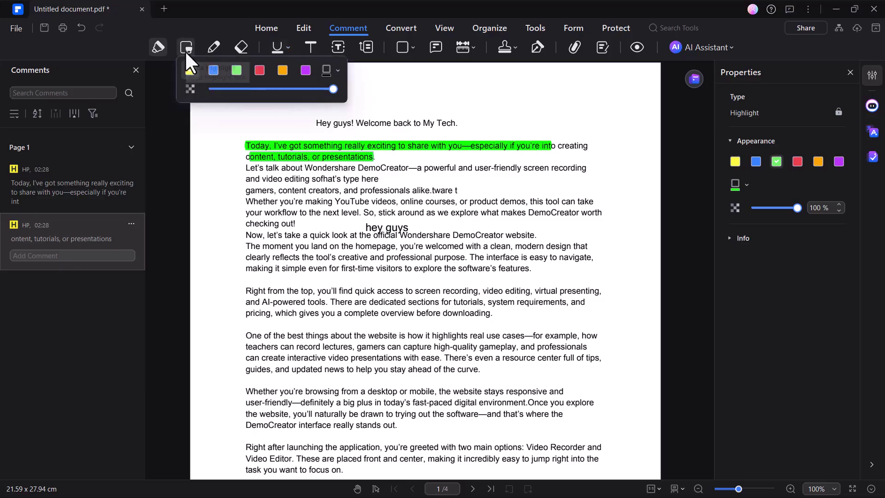
{"action": "left_click", "coordinate": [283, 71]}
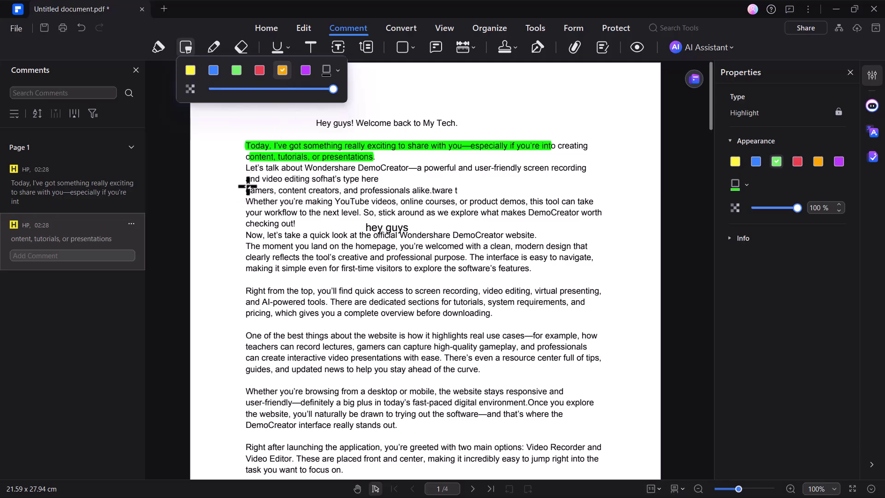
{"action": "left_click_drag", "start_coordinate": [248, 187], "coordinate": [337, 181]}
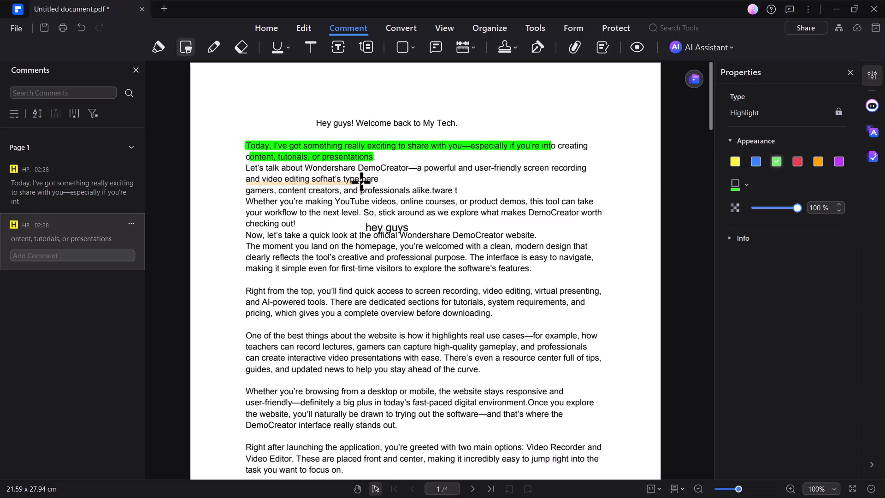
{"action": "left_click_drag", "start_coordinate": [384, 183], "coordinate": [384, 183]}
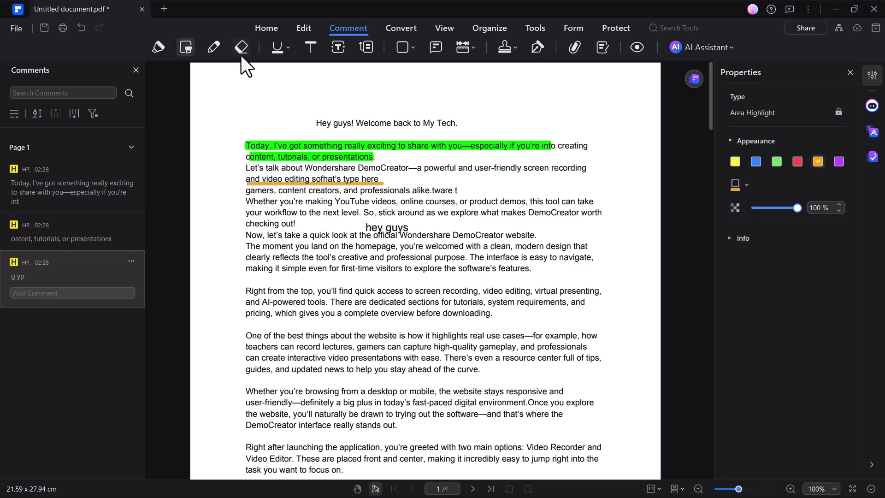
- Draw a blue freehand scribble above the page heading
{"action": "left_click", "coordinate": [208, 51]}
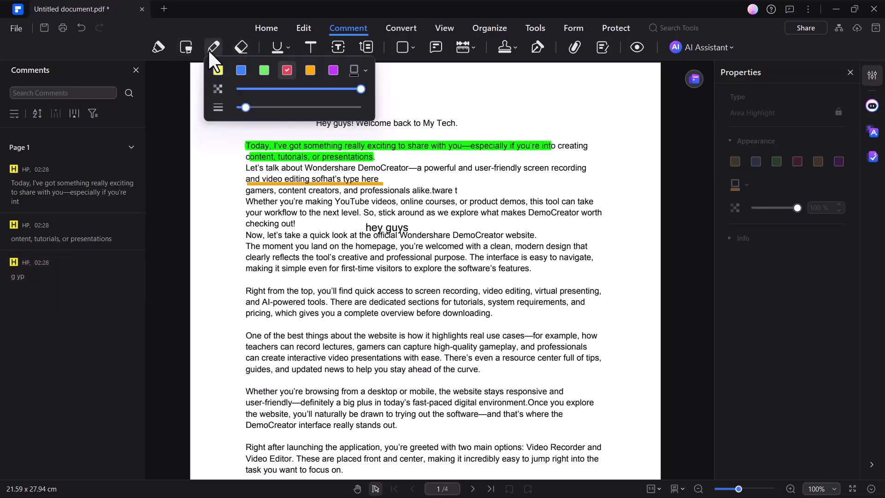
{"action": "left_click", "coordinate": [240, 72]}
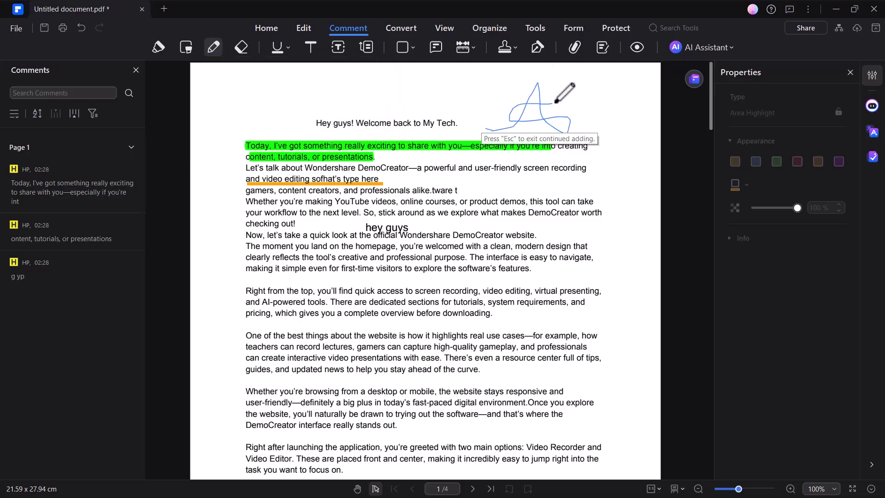
{"action": "left_click_drag", "start_coordinate": [556, 102], "coordinate": [559, 94]}
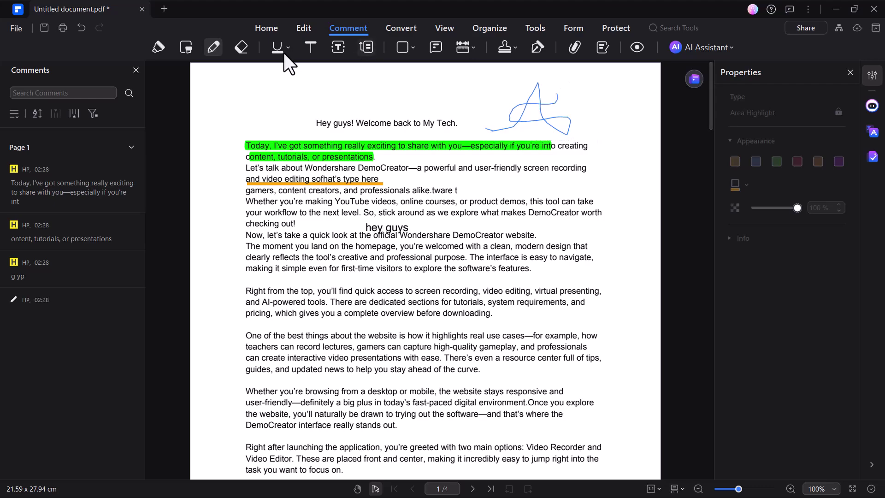
- Erase the scribble with the eraser at size 15, then deselect the eraser
{"action": "left_click", "coordinate": [241, 45]}
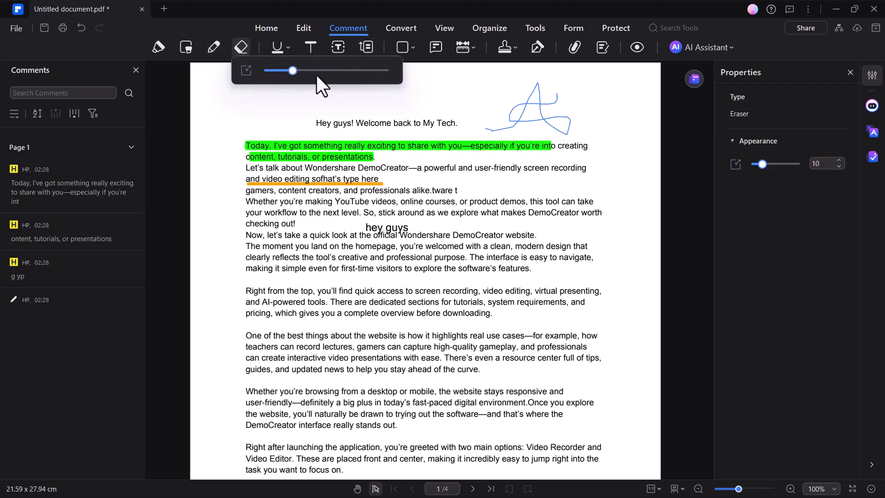
{"action": "left_click", "coordinate": [315, 71]}
{"action": "mouse_move", "coordinate": [554, 105]}
{"action": "left_mouse_down"}
{"action": "mouse_move", "coordinate": [518, 113]}
{"action": "mouse_move", "coordinate": [566, 125]}
{"action": "mouse_move", "coordinate": [559, 112]}
{"action": "left_mouse_up"}
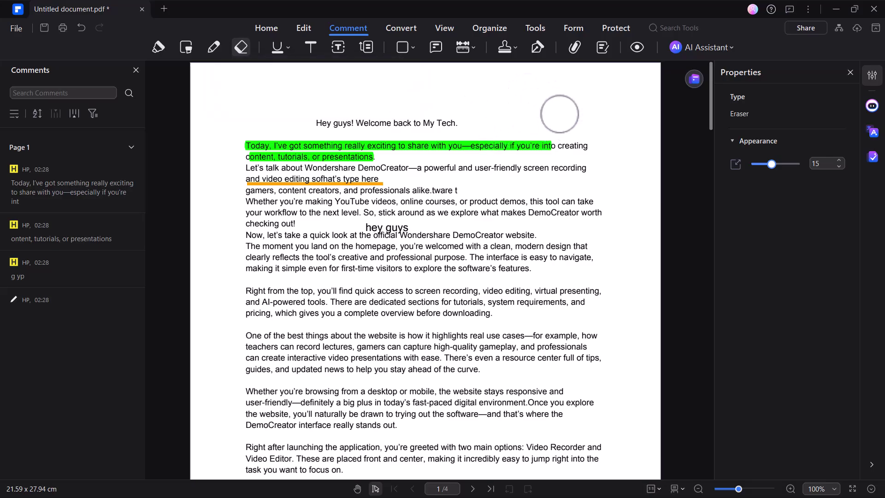
{"action": "left_click", "coordinate": [280, 46]}
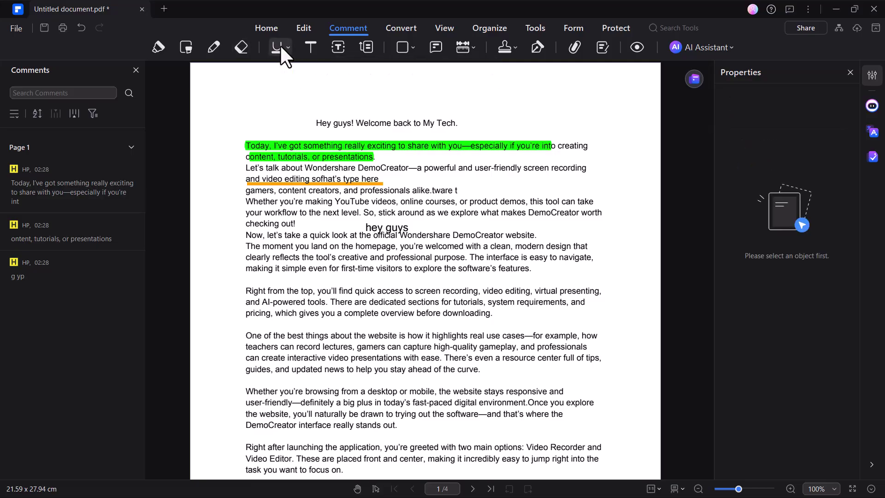
- Add red typewriter text 'hey guys' above the heading and discard the extra empty box
{"action": "left_click", "coordinate": [308, 50]}
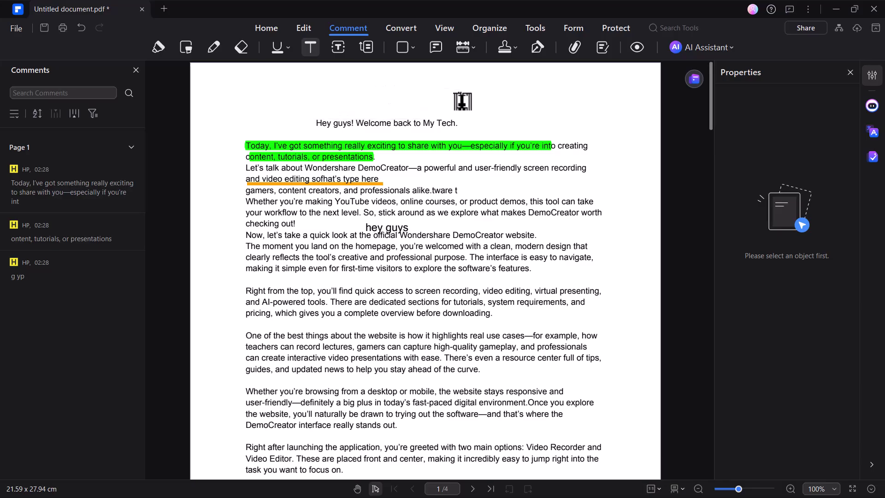
{"action": "type", "text": "hey guys"}
{"action": "left_click", "coordinate": [474, 96]}
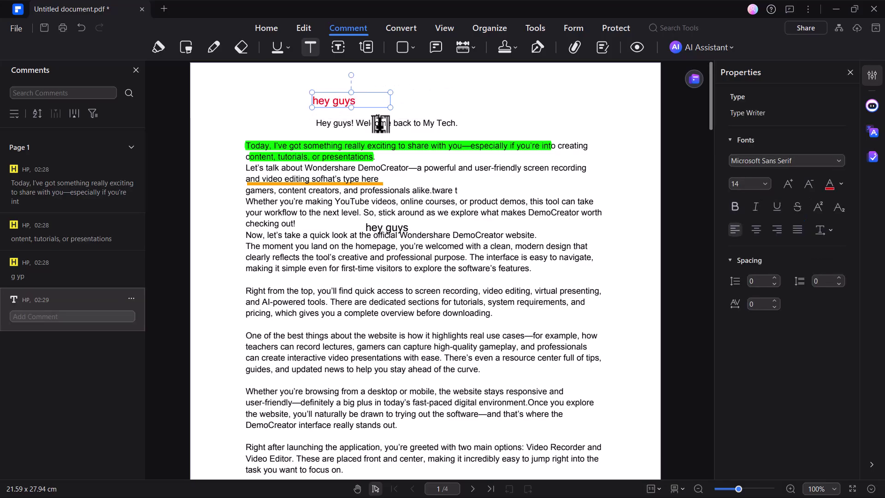
{"action": "left_click", "coordinate": [420, 97]}
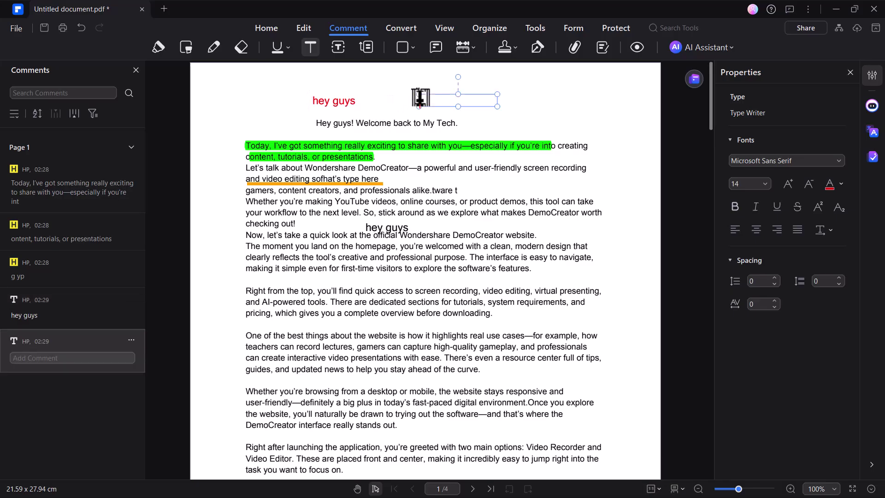
{"action": "key", "text": "Escape"}
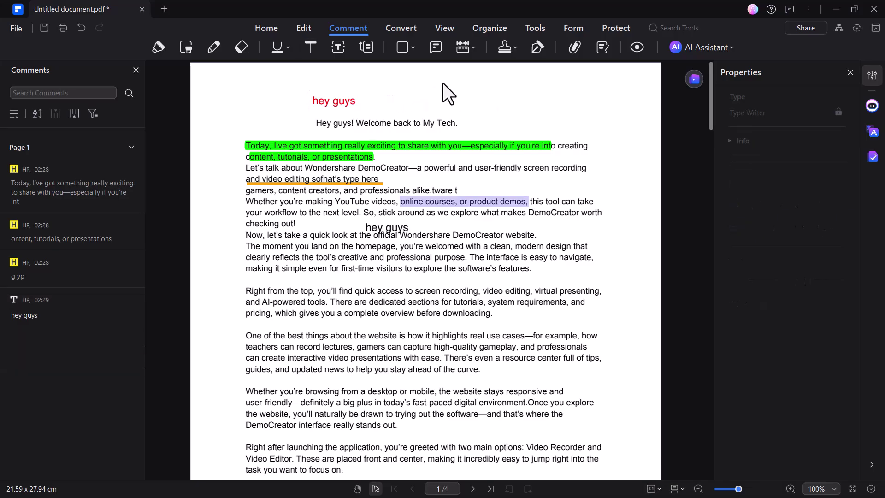
- Place three green APPROVED stamps: beside the heading, at the right edge, and mid-page
{"action": "left_click", "coordinate": [511, 46]}
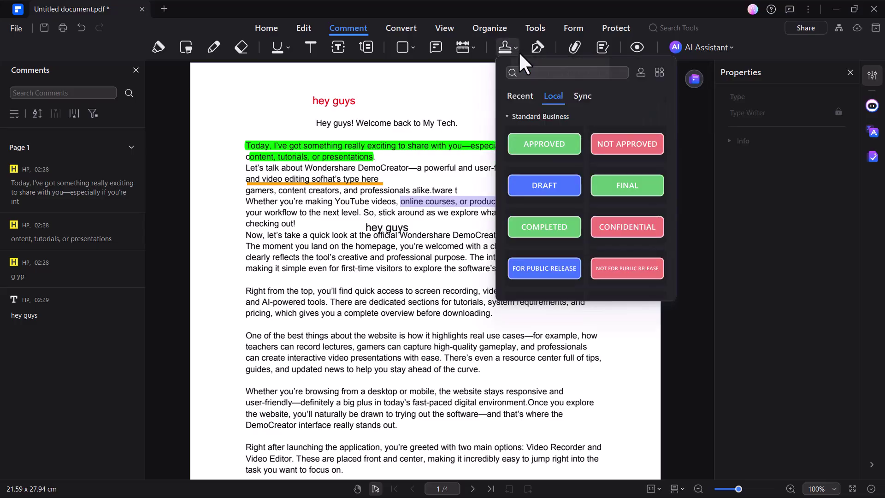
{"action": "left_click", "coordinate": [562, 153]}
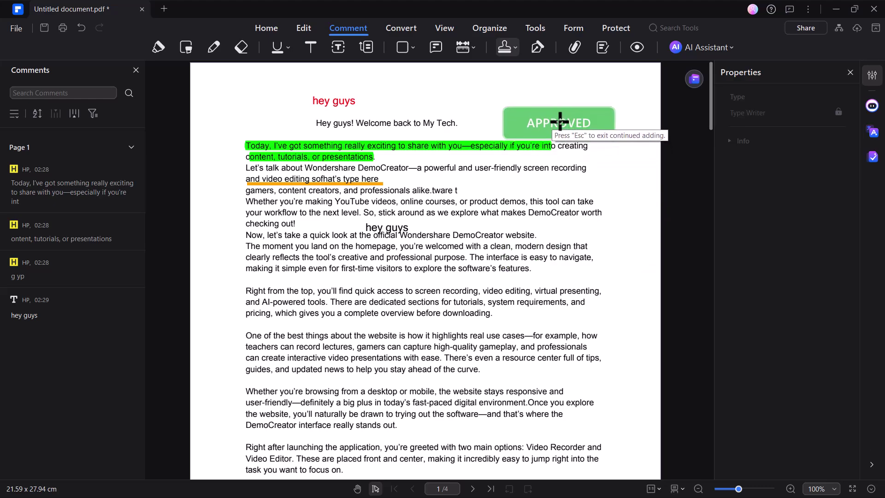
{"action": "left_click", "coordinate": [559, 121]}
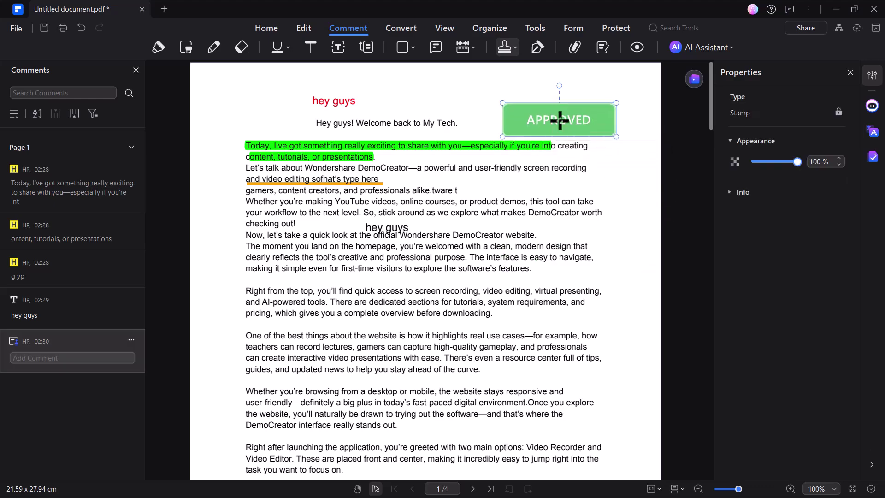
{"action": "left_click", "coordinate": [643, 192]}
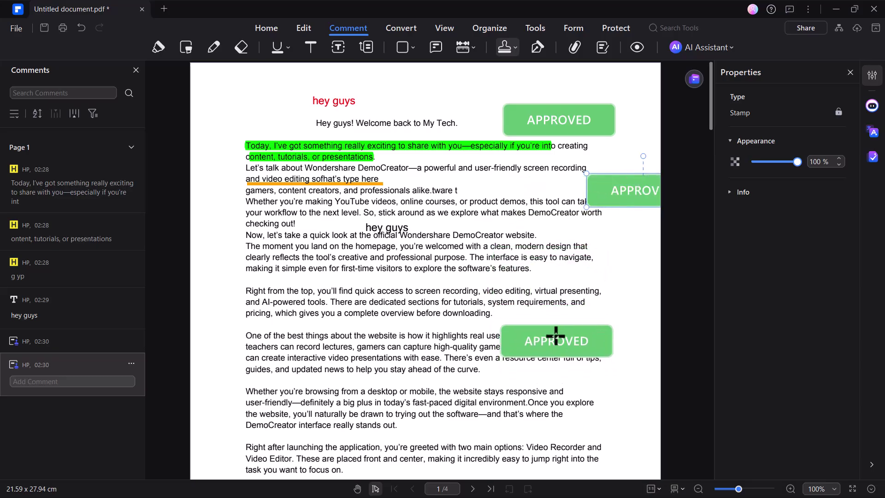
{"action": "left_click", "coordinate": [561, 320]}
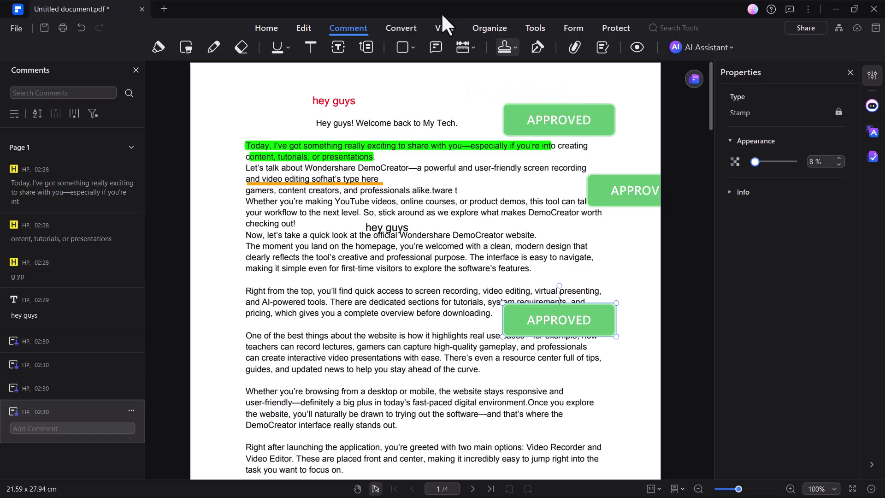
- Save the annotated PDF and convert it to Word (*.docx) as Untitled document.docx
{"action": "left_click", "coordinate": [406, 28]}
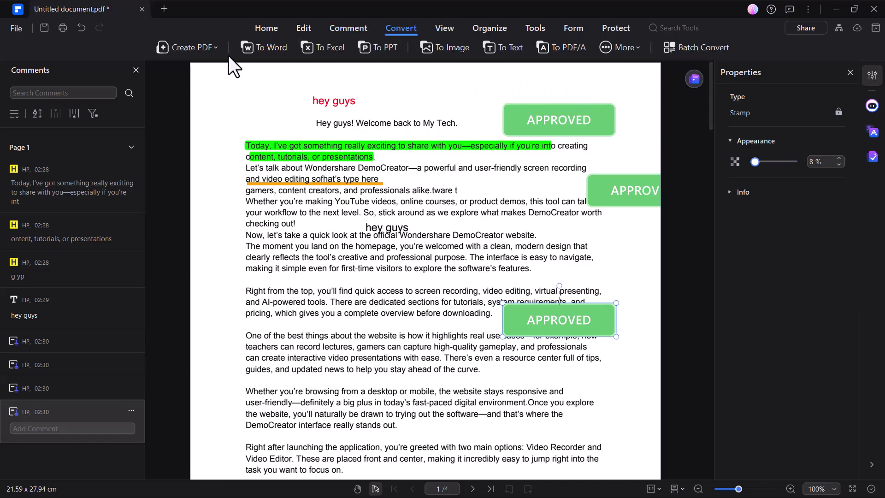
{"action": "left_click", "coordinate": [257, 47]}
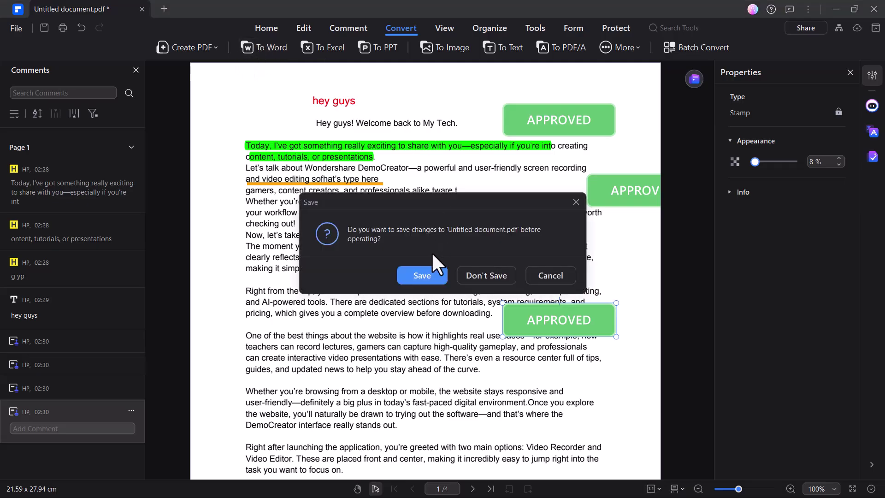
{"action": "left_click", "coordinate": [424, 275]}
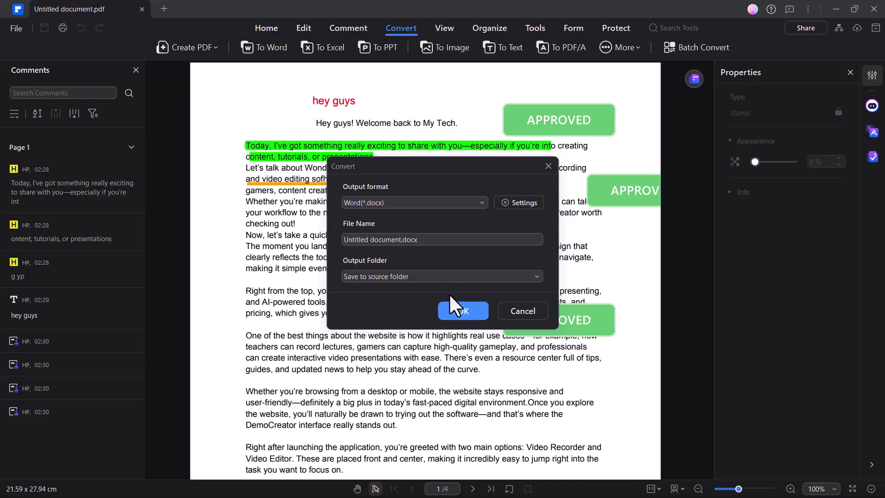
{"action": "left_click", "coordinate": [460, 309]}
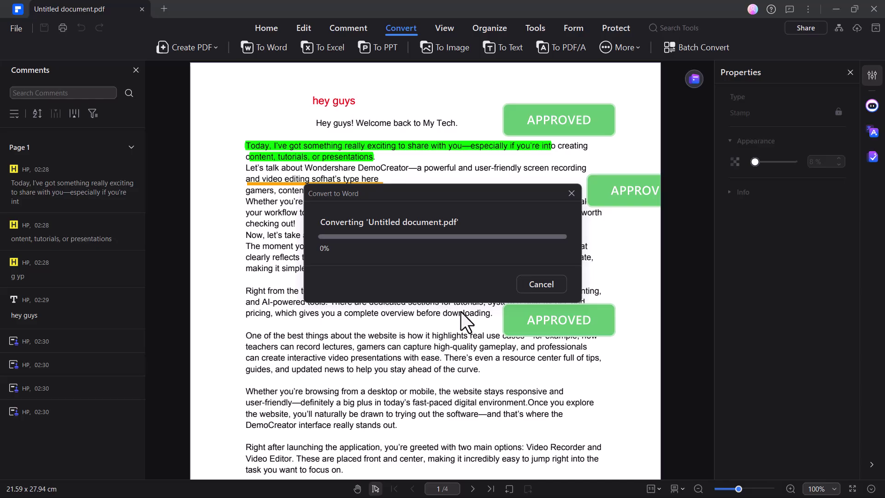
- Ask Chat with AI for a short YouTube video intro and send the request
{"action": "left_click", "coordinate": [571, 193]}
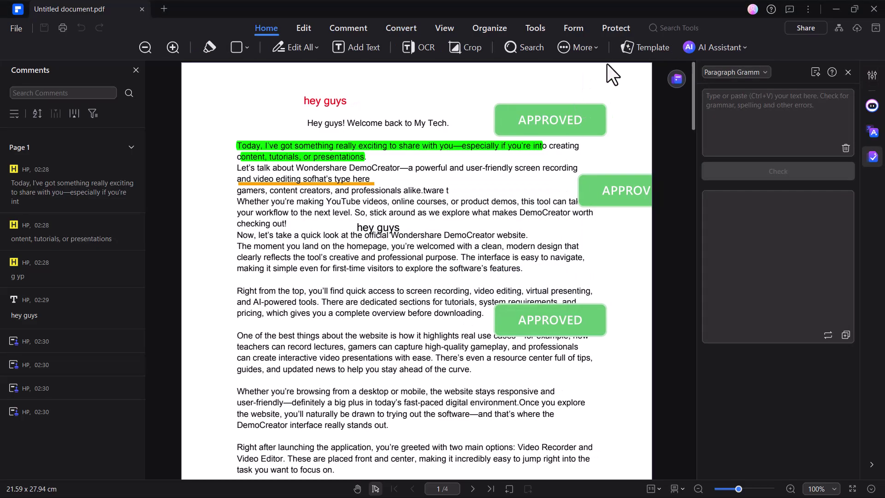
{"action": "left_click", "coordinate": [734, 50]}
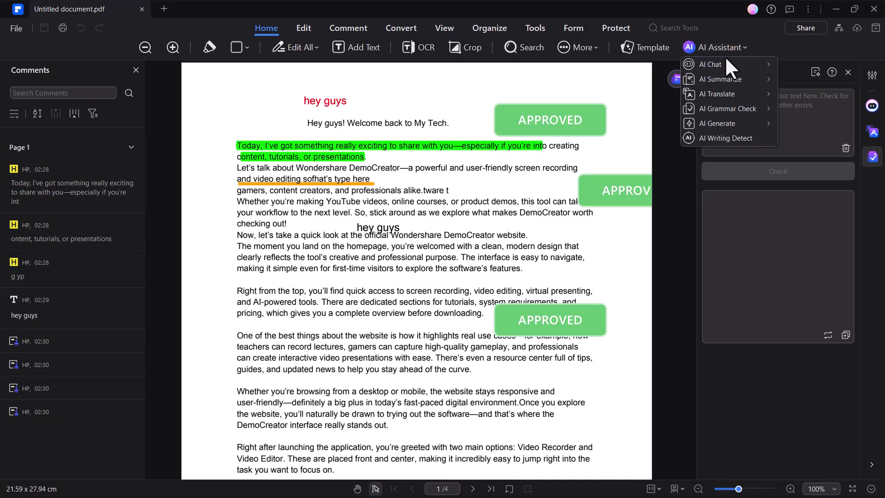
{"action": "left_click", "coordinate": [719, 59]}
{"action": "left_click", "coordinate": [801, 79]}
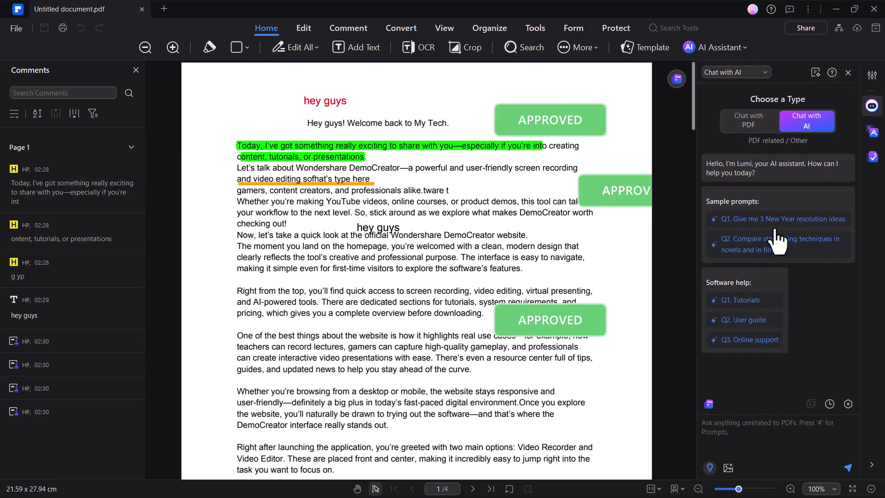
{"action": "mouse_move", "coordinate": [778, 169]}
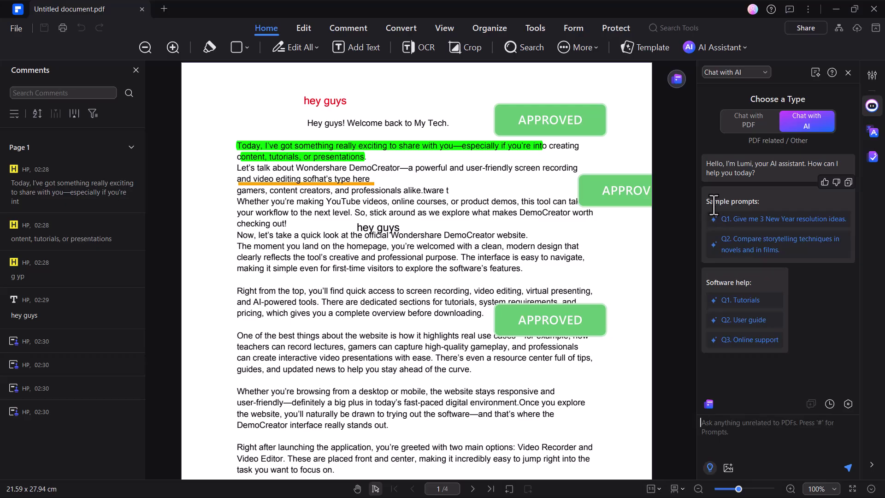
{"action": "type", "text": "Hi write a short into for youtube video"}
{"action": "key", "text": "Return"}
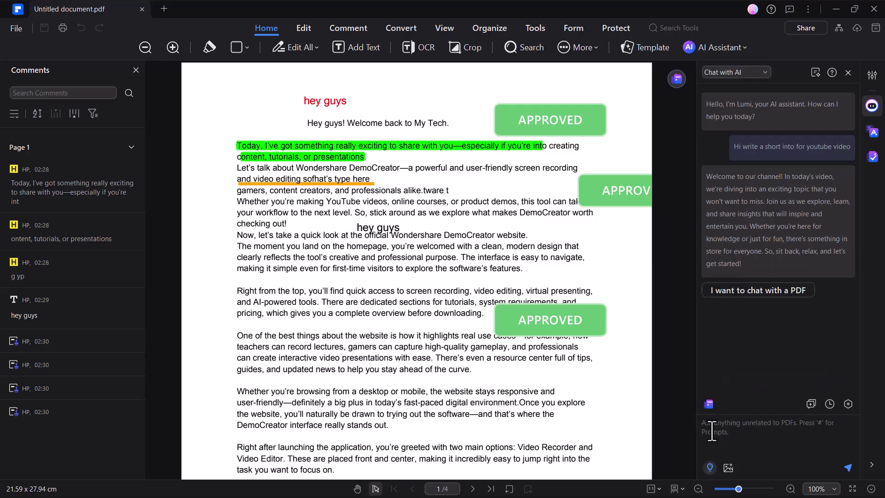
- Generate an AI summary of the current DemoCreator PDF with Summarize Current PDF
{"action": "left_click", "coordinate": [732, 45]}
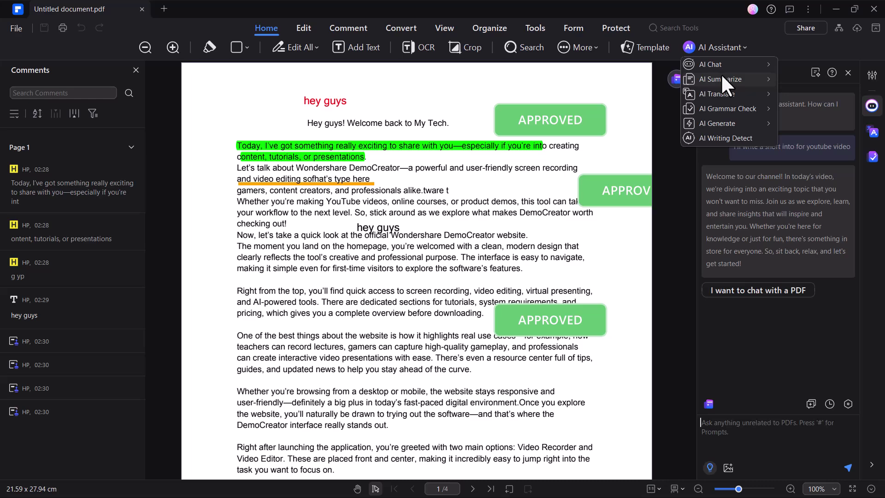
{"action": "left_click", "coordinate": [658, 84]}
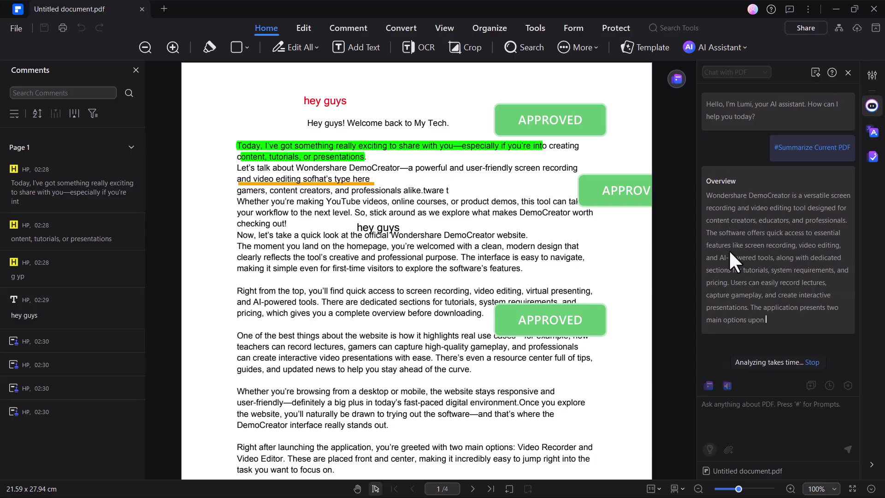
- Translate the whole DemoCreator PDF into Romanian and open the translated copy
{"action": "left_click", "coordinate": [728, 48]}
{"action": "mouse_move", "coordinate": [719, 94]}
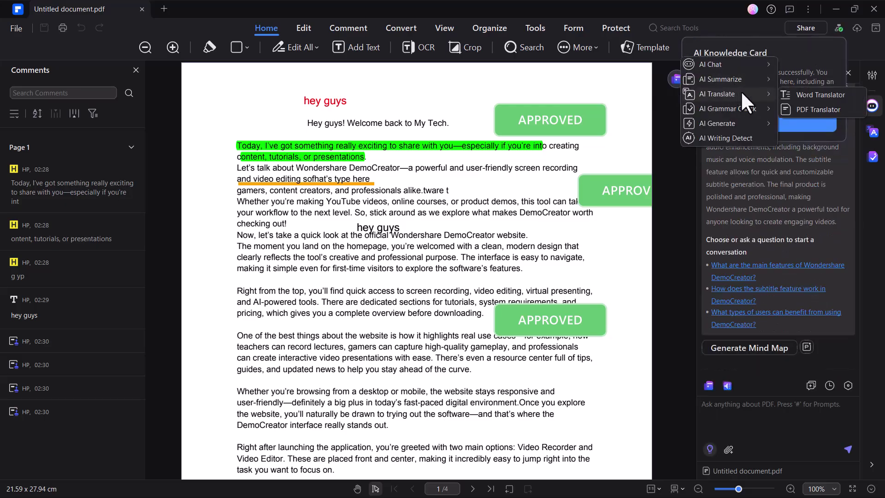
{"action": "left_click", "coordinate": [803, 104]}
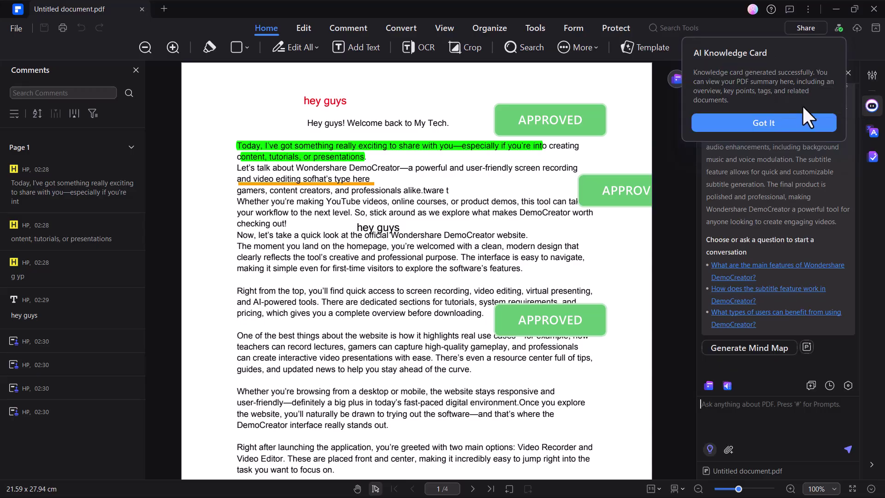
{"action": "left_click", "coordinate": [768, 130]}
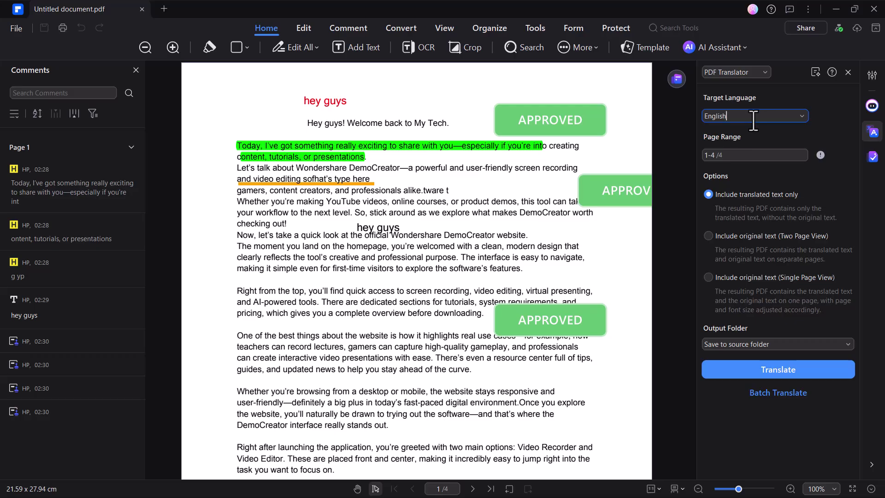
{"action": "left_click", "coordinate": [799, 115]}
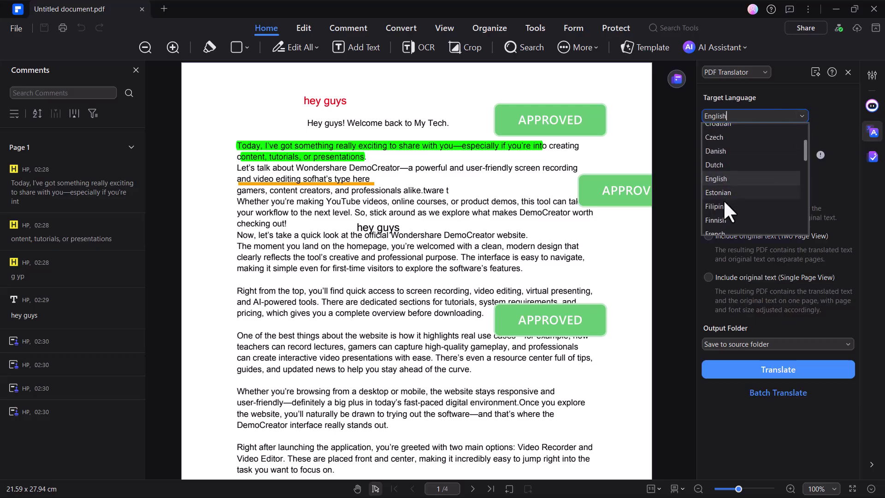
{"action": "scroll", "coordinate": [736, 172], "scroll_direction": "down", "scroll_amount": 5}
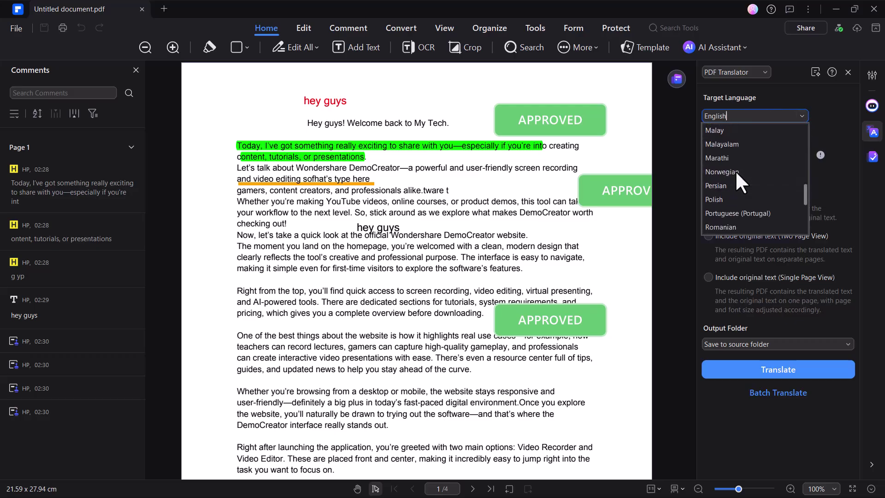
{"action": "left_click", "coordinate": [729, 222]}
{"action": "left_click", "coordinate": [765, 369]}
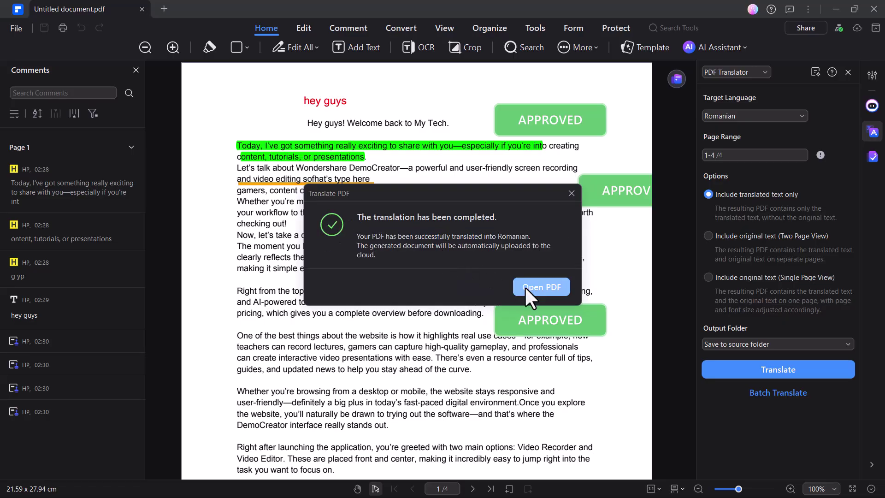
{"action": "left_click", "coordinate": [525, 286]}
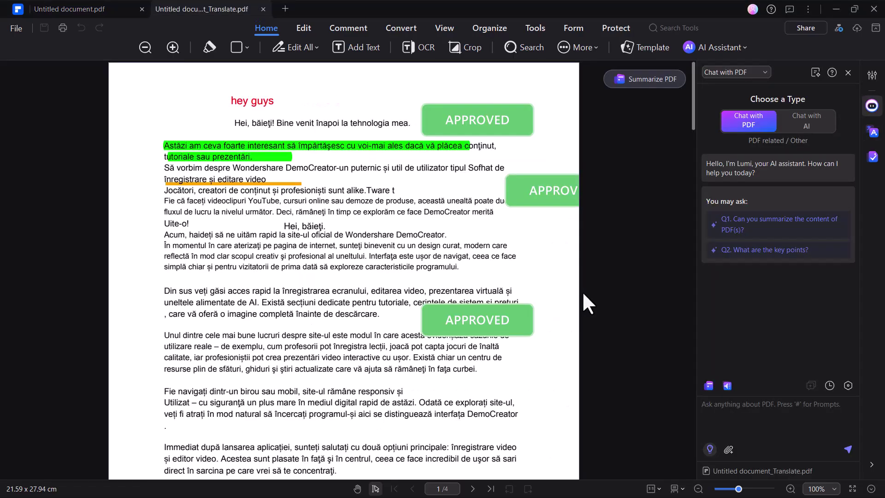
- Grammar-check all pages of the Romanian PDF and open the checked copy
{"action": "left_click", "coordinate": [754, 72]}
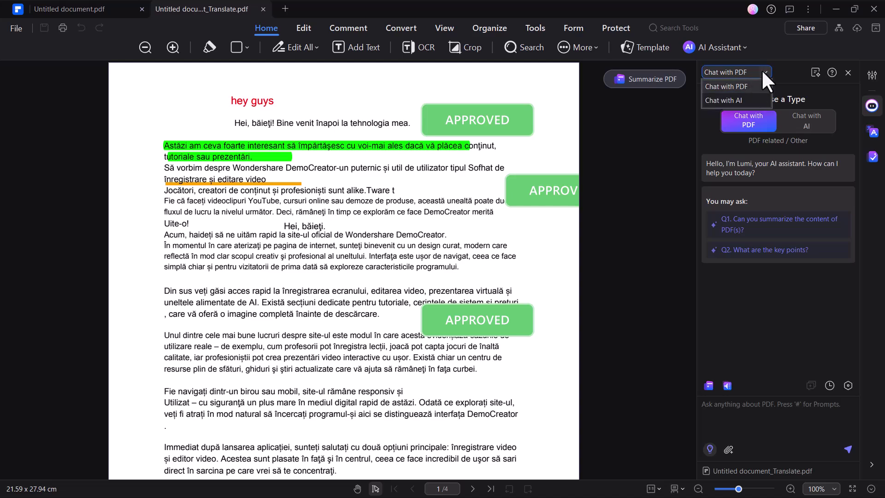
{"action": "left_click", "coordinate": [737, 42]}
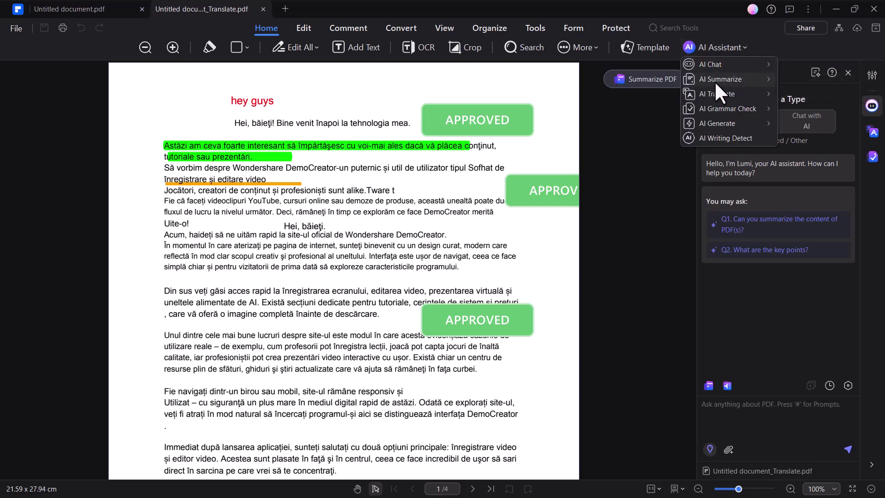
{"action": "mouse_move", "coordinate": [728, 108]}
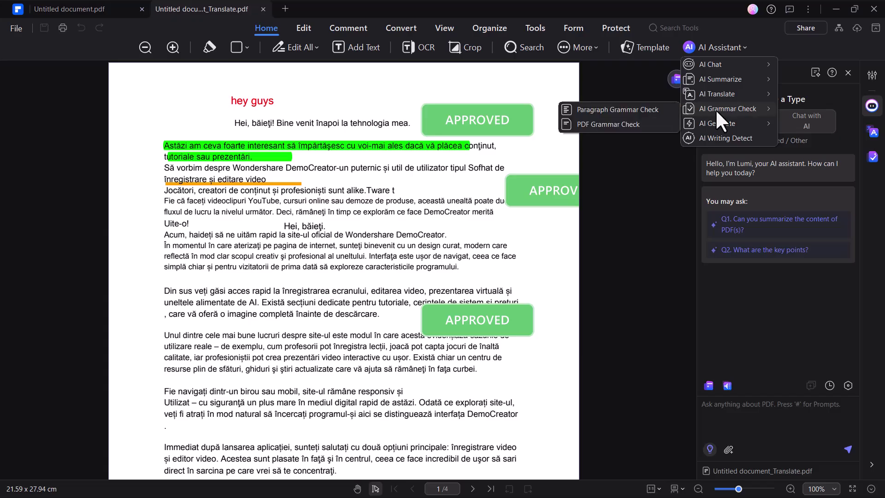
{"action": "left_click", "coordinate": [626, 124]}
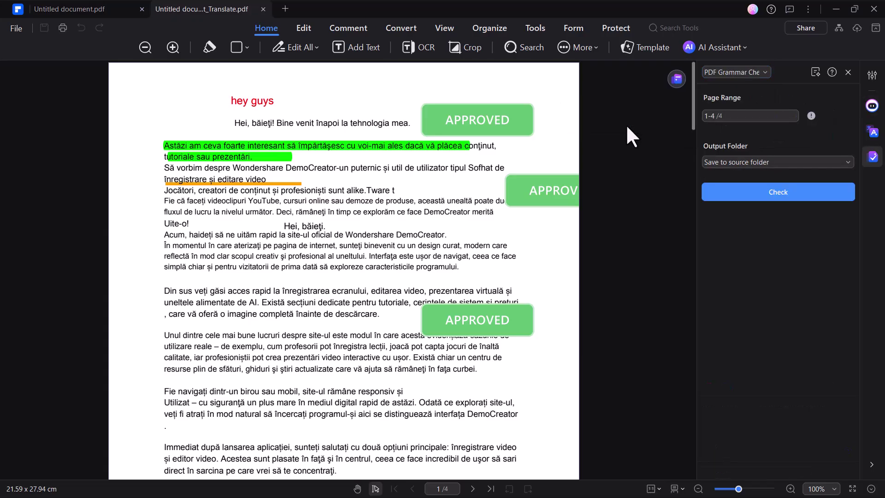
{"action": "left_click", "coordinate": [783, 189]}
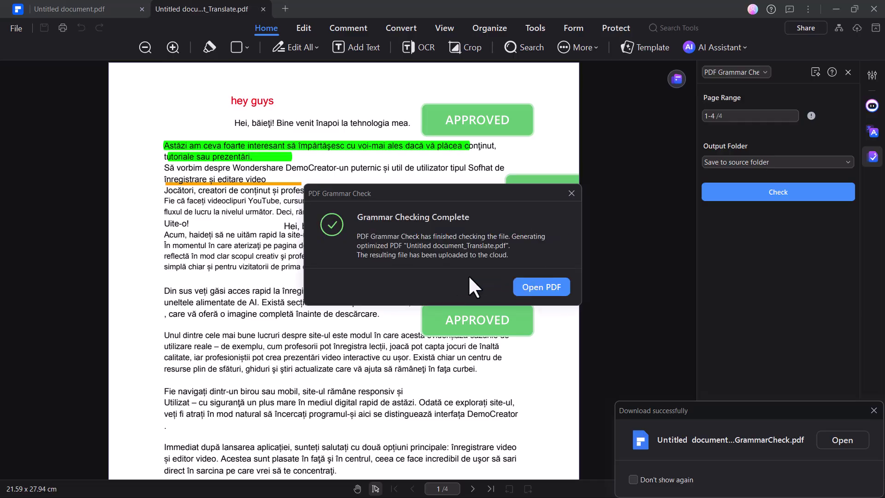
{"action": "left_click", "coordinate": [533, 288]}
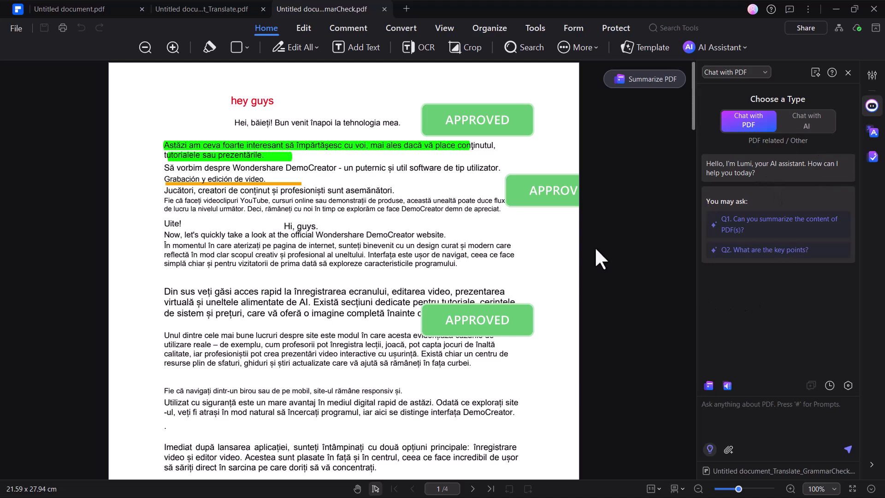
- Start an eSign request with myself as sole first signer and advance to field preparation
{"action": "left_click", "coordinate": [615, 26]}
{"action": "left_click", "coordinate": [721, 48]}
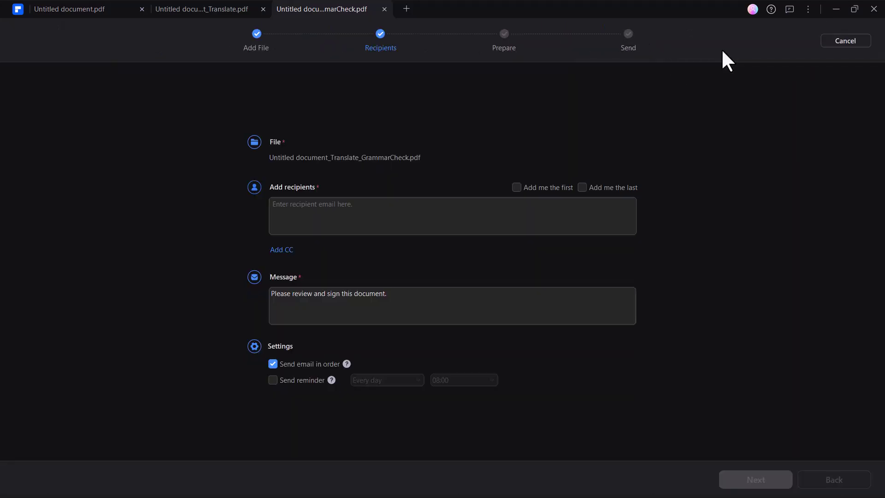
{"action": "left_click", "coordinate": [351, 214]}
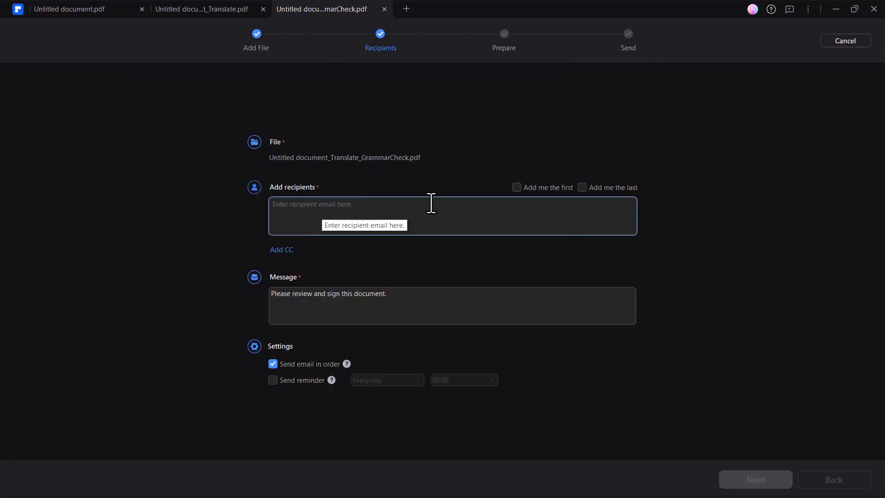
{"action": "left_click", "coordinate": [516, 187]}
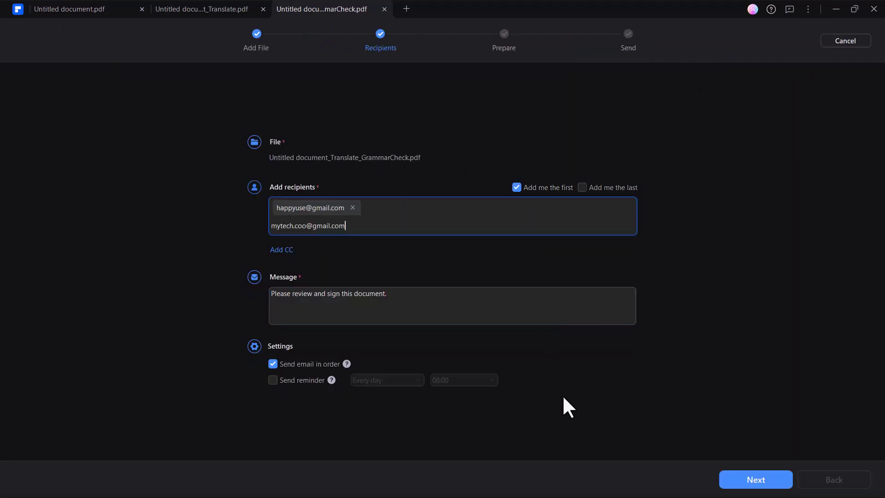
{"action": "key", "text": "ctrl+a"}
{"action": "key", "text": "BackSpace"}
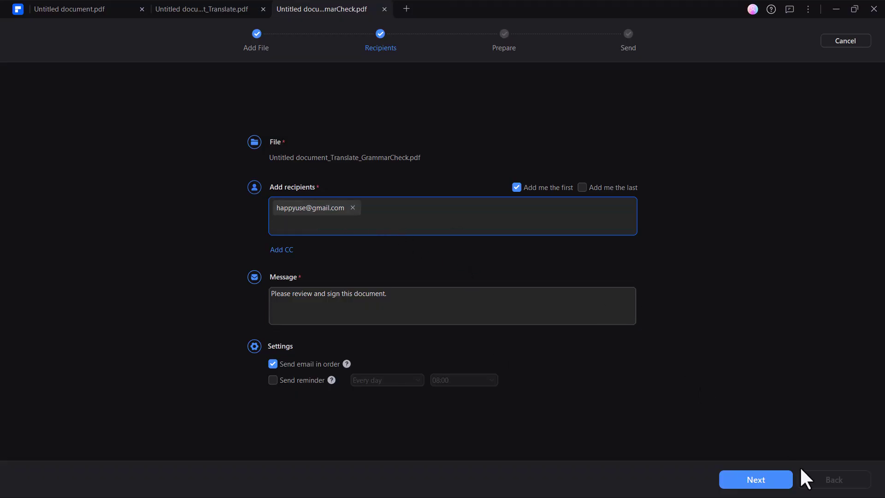
{"action": "left_click", "coordinate": [764, 482]}
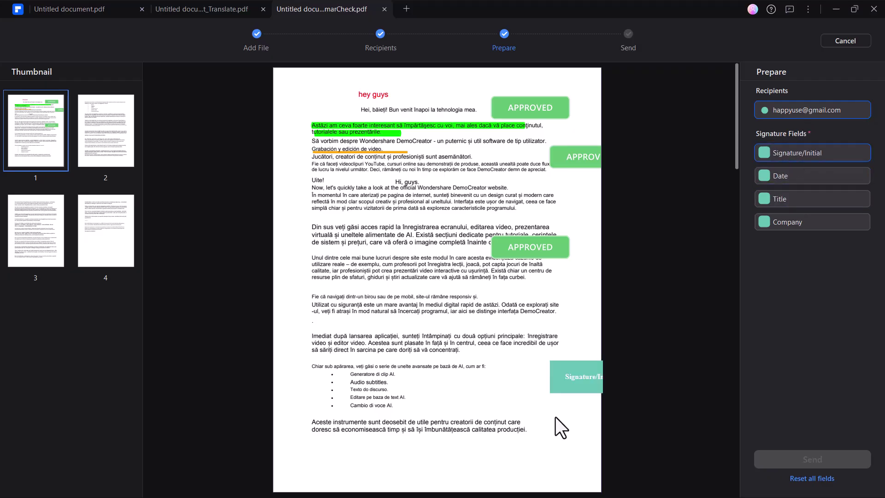
{"action": "left_click_drag", "start_coordinate": [791, 154], "coordinate": [555, 418]}
{"action": "scroll", "coordinate": [555, 416], "scroll_direction": "down", "scroll_amount": 2}
- Place a Signature/Initial field on page 1, send the agreement, and view the Agreements list
{"action": "left_click", "coordinate": [536, 384]}
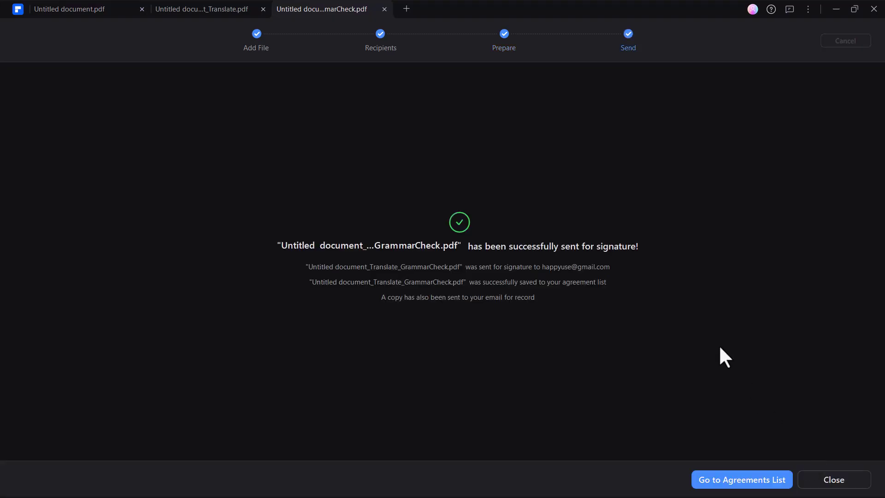
{"action": "left_click", "coordinate": [742, 482]}
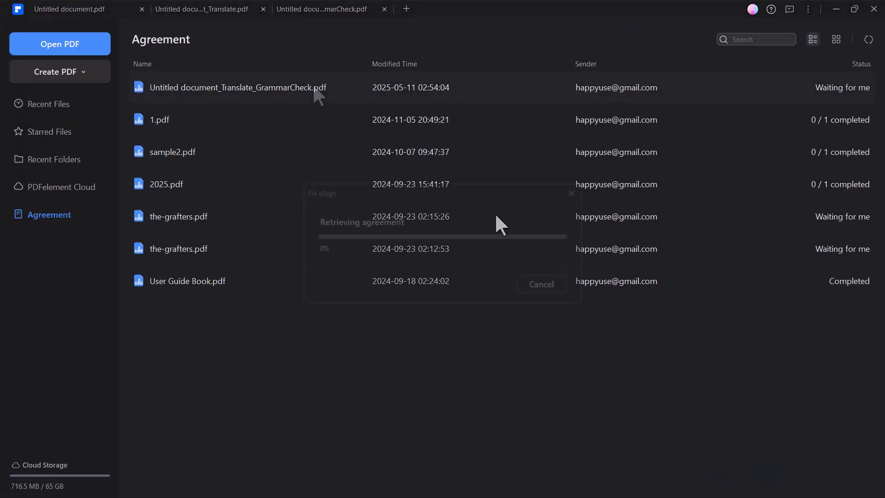